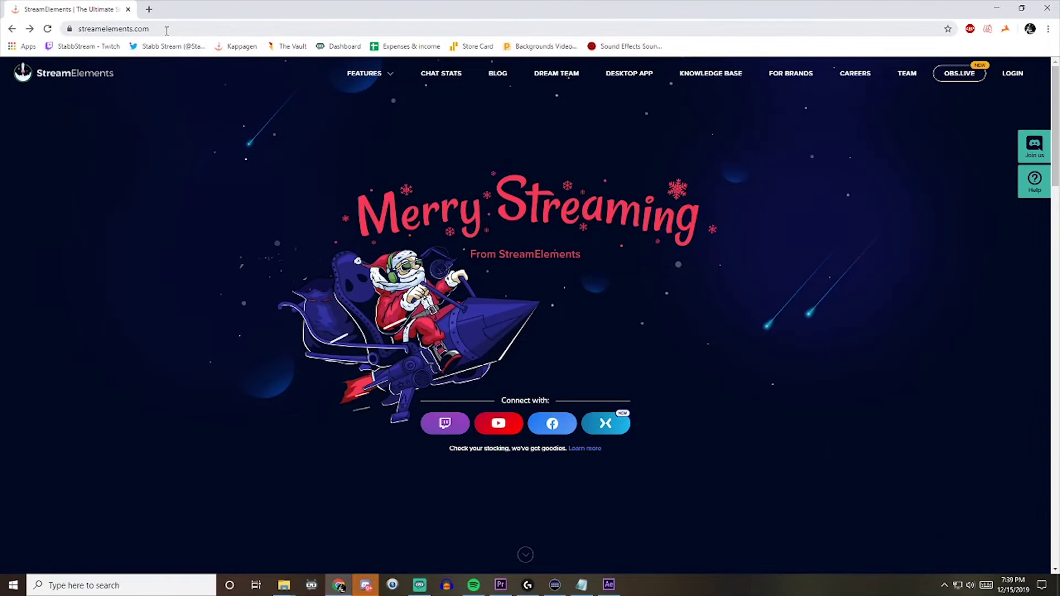
# Log in to StreamElements and go to the My overlays page in the dashboard.
pyautogui.click(1021, 78)
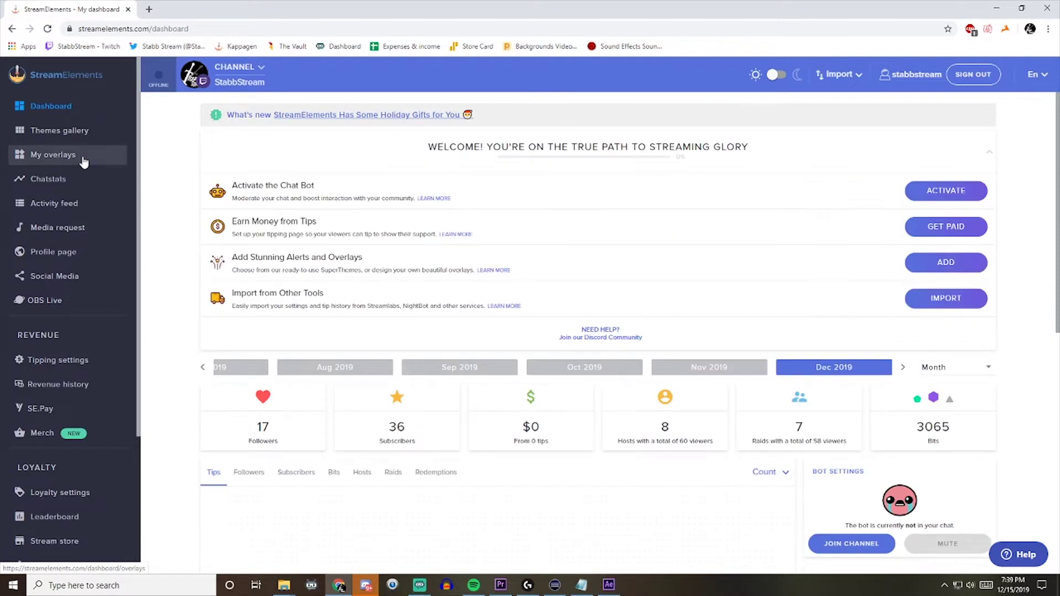
pyautogui.click(83, 157)
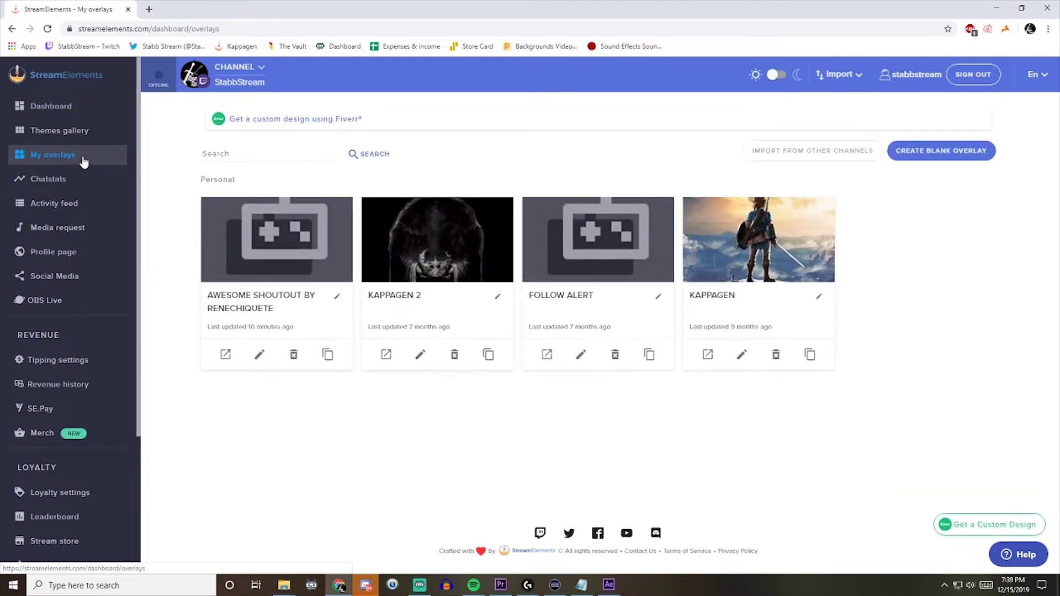
# Start a blank overlay and choose A Kappa's Trail as its game.
pyautogui.click(959, 160)
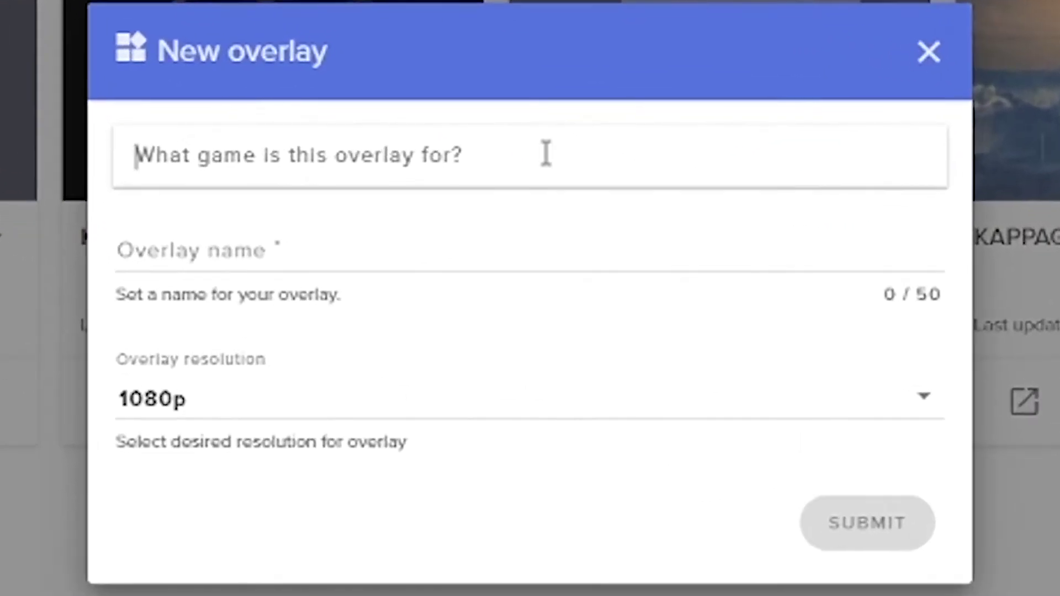
pyautogui.click(546, 154)
pyautogui.write('k')
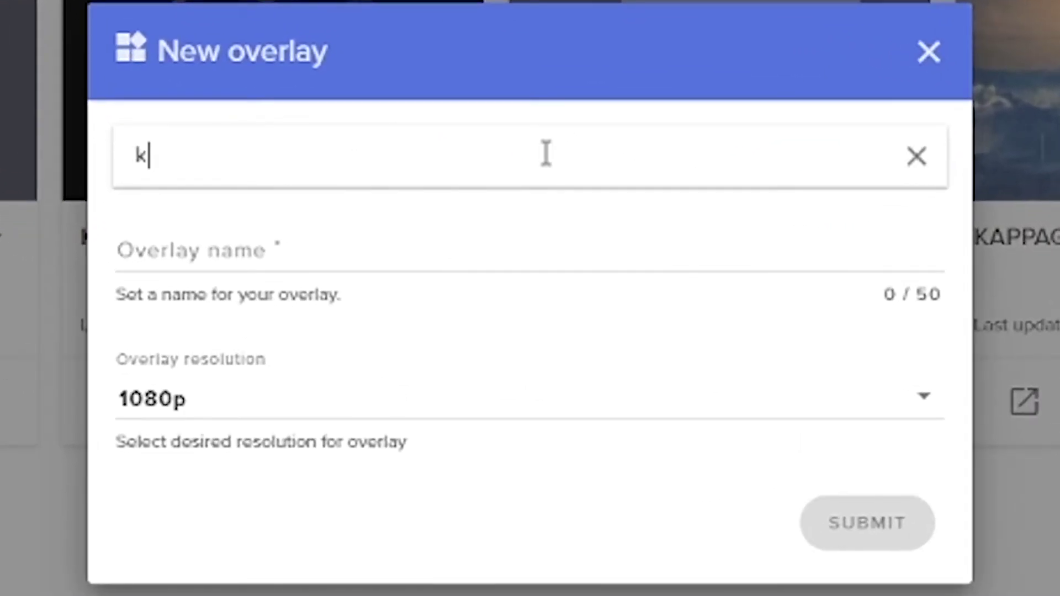
pyautogui.write('appa')
pyautogui.press('BackSpace')
pyautogui.write('pa')
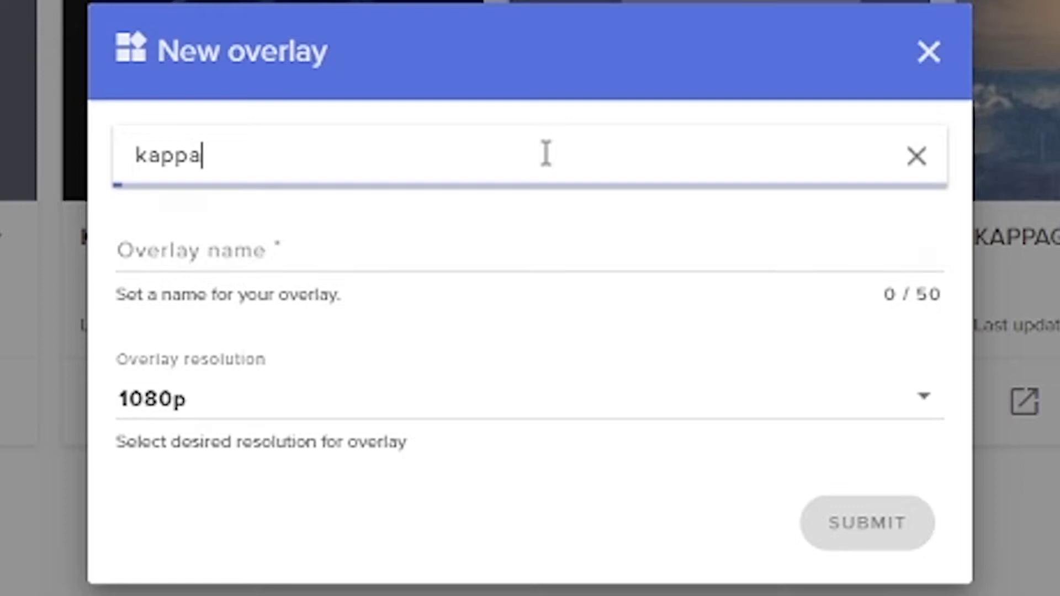
pyautogui.click(315, 246)
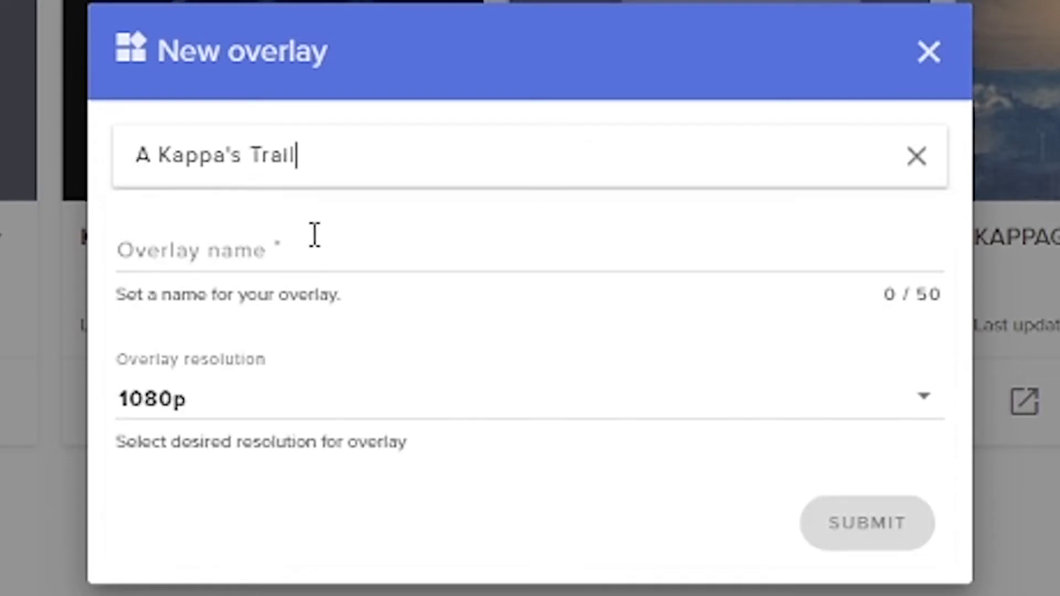
# Name the overlay 'Kappa Test' and submit it.
pyautogui.rightClick(342, 248)
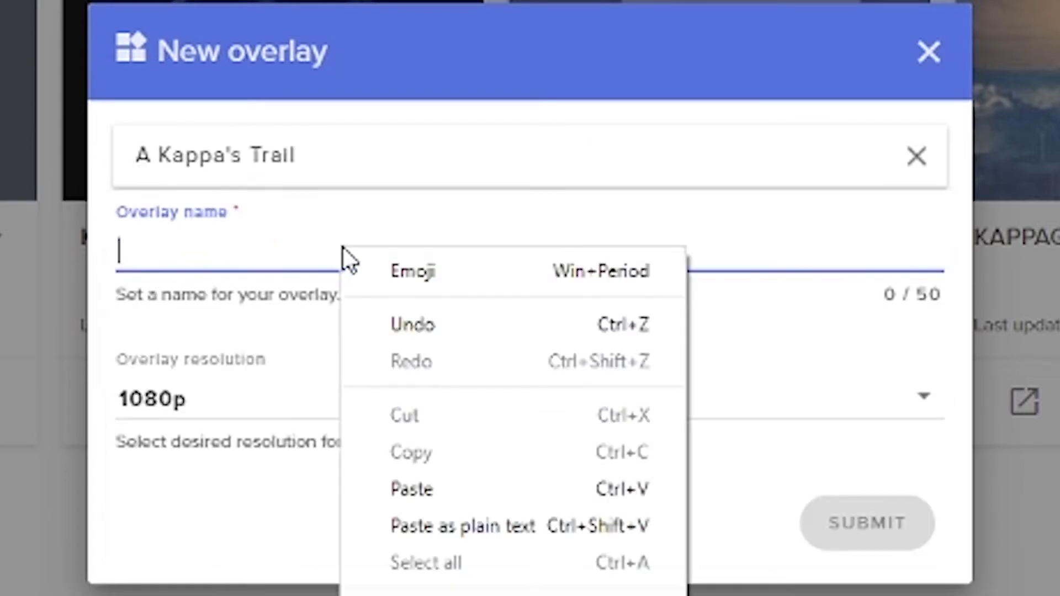
pyautogui.click(436, 492)
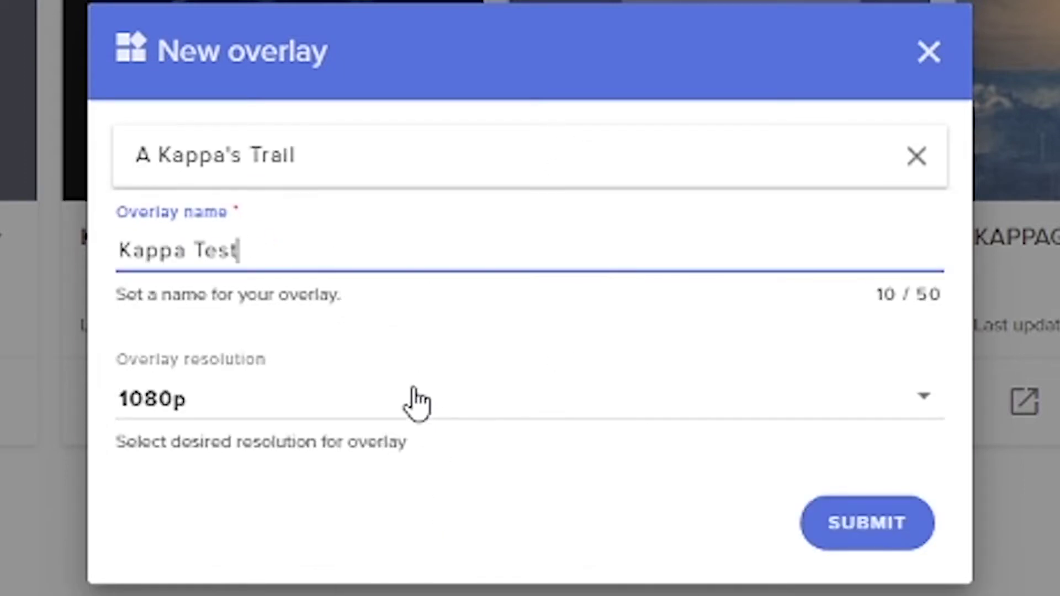
pyautogui.click(845, 534)
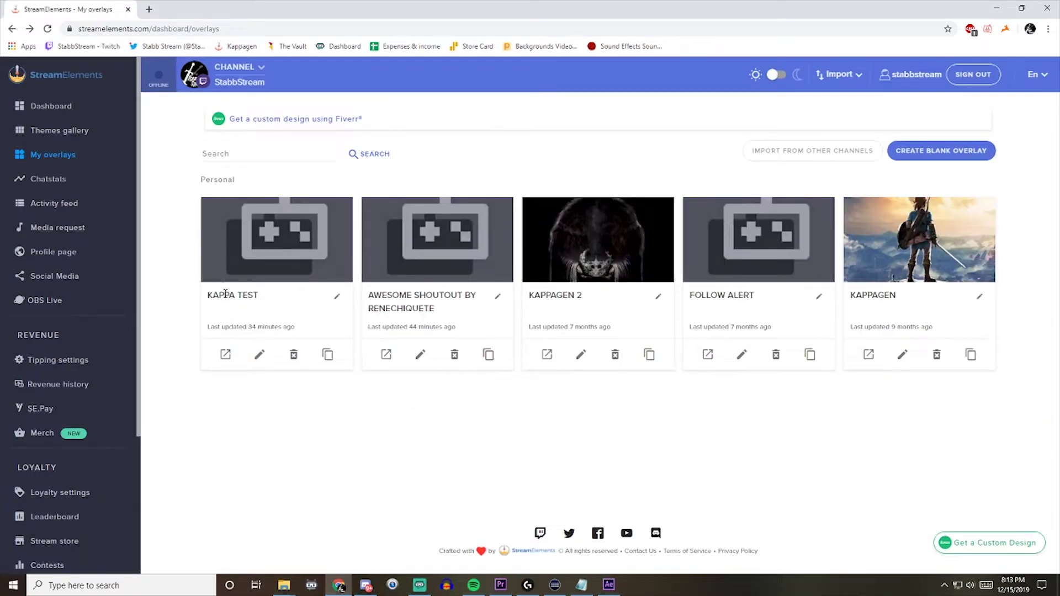
# Add a KappaGen widget to the Kappa Test overlay, save, and copy its launch URL.
pyautogui.click(260, 355)
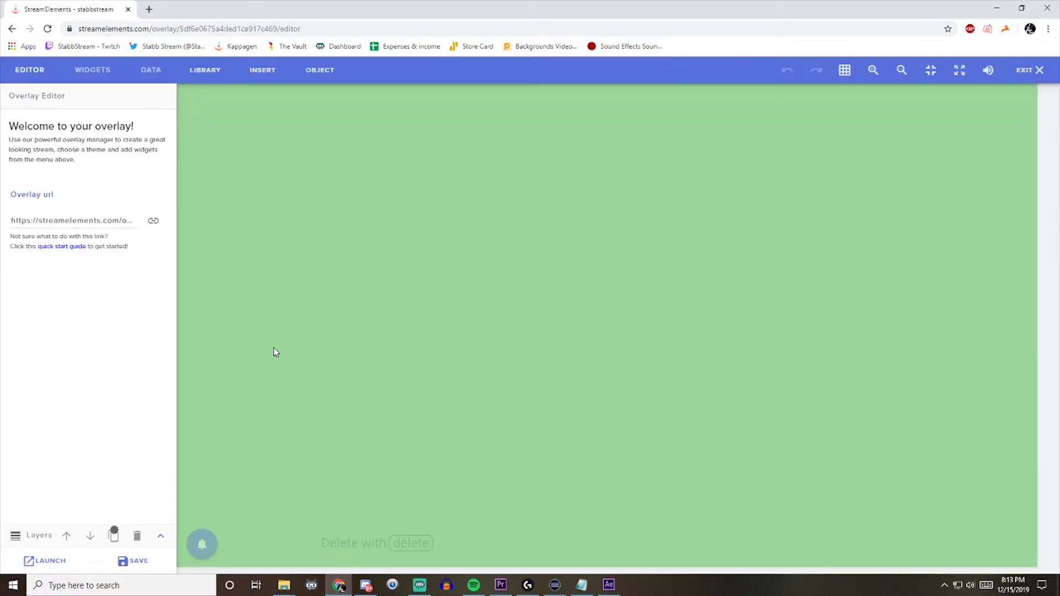
pyautogui.click(92, 71)
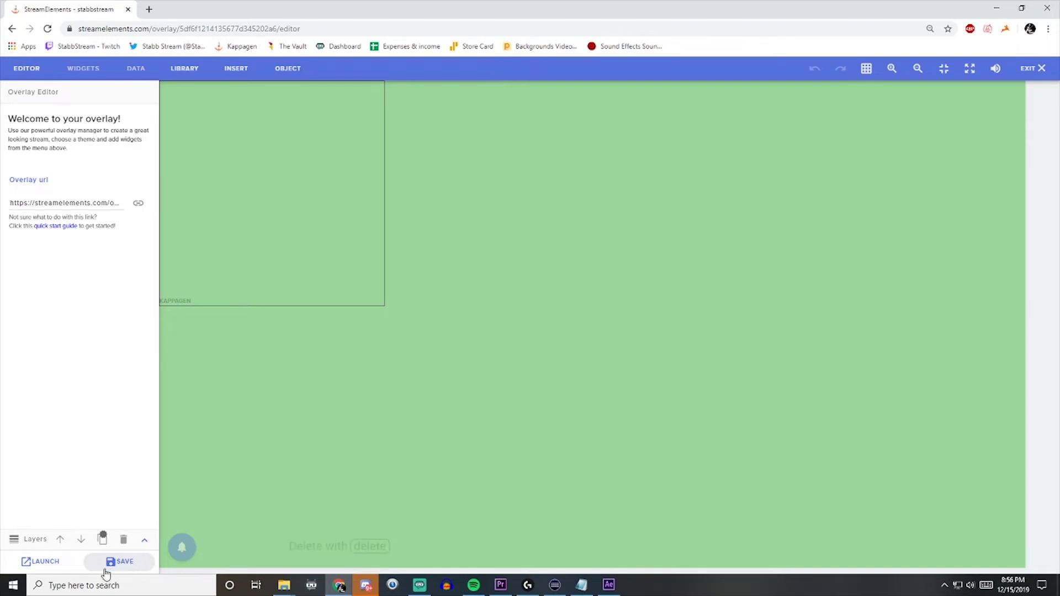
pyautogui.click(40, 561)
pyautogui.click(592, 300)
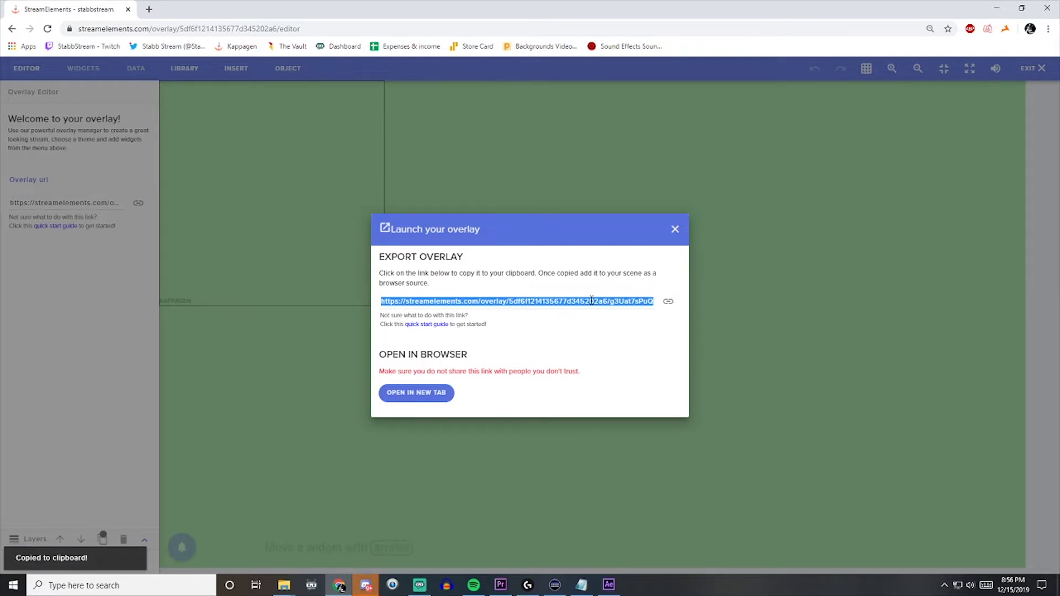
# In Streamlabs OBS, add a new browser source named 'Kappa Test' to the scene.
pyautogui.click(421, 587)
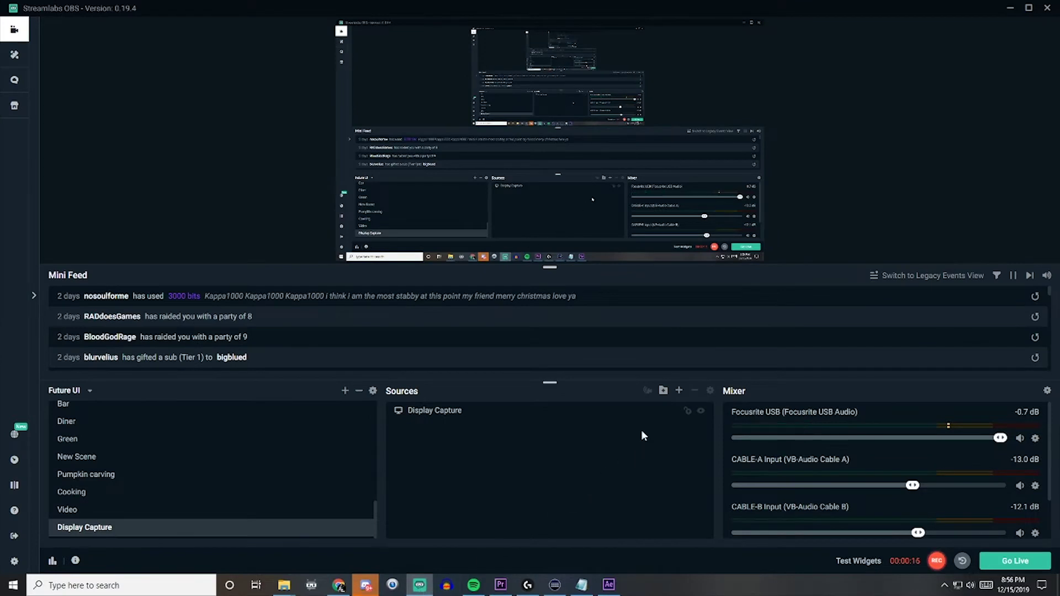
pyautogui.click(679, 391)
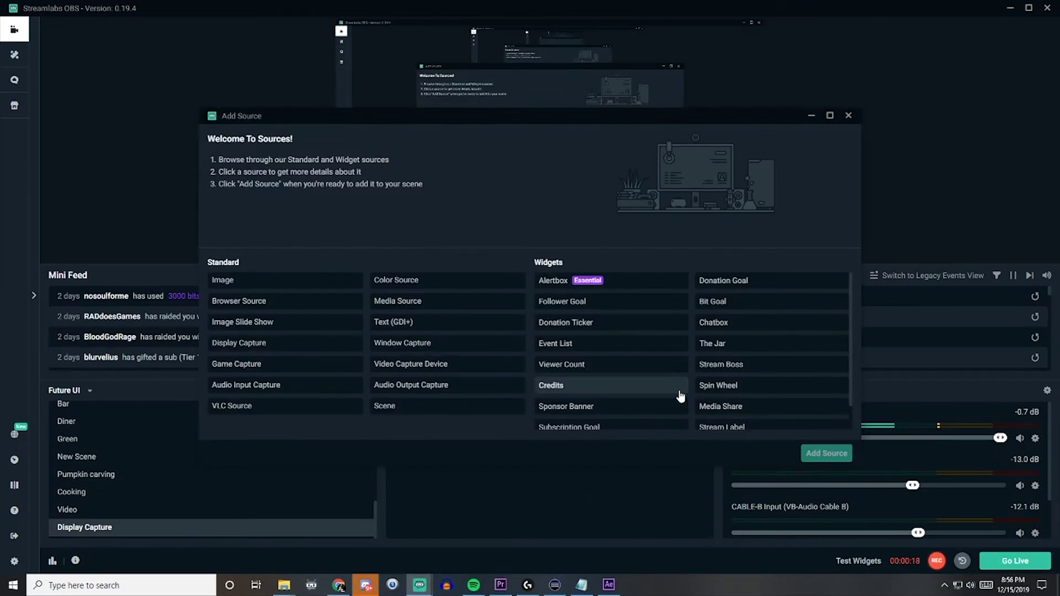
pyautogui.click(275, 303)
pyautogui.click(824, 458)
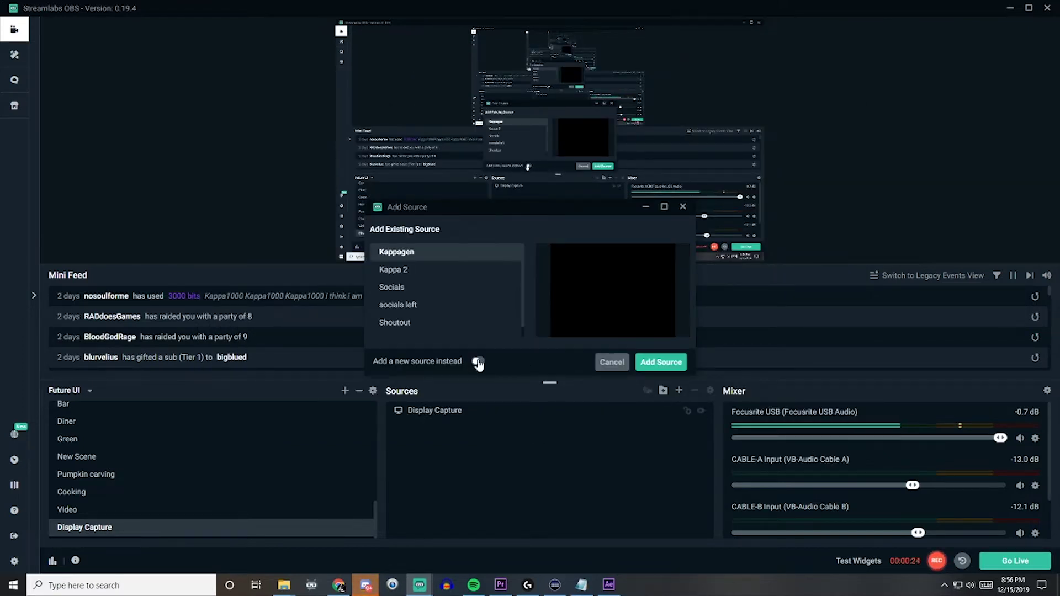
pyautogui.click(475, 362)
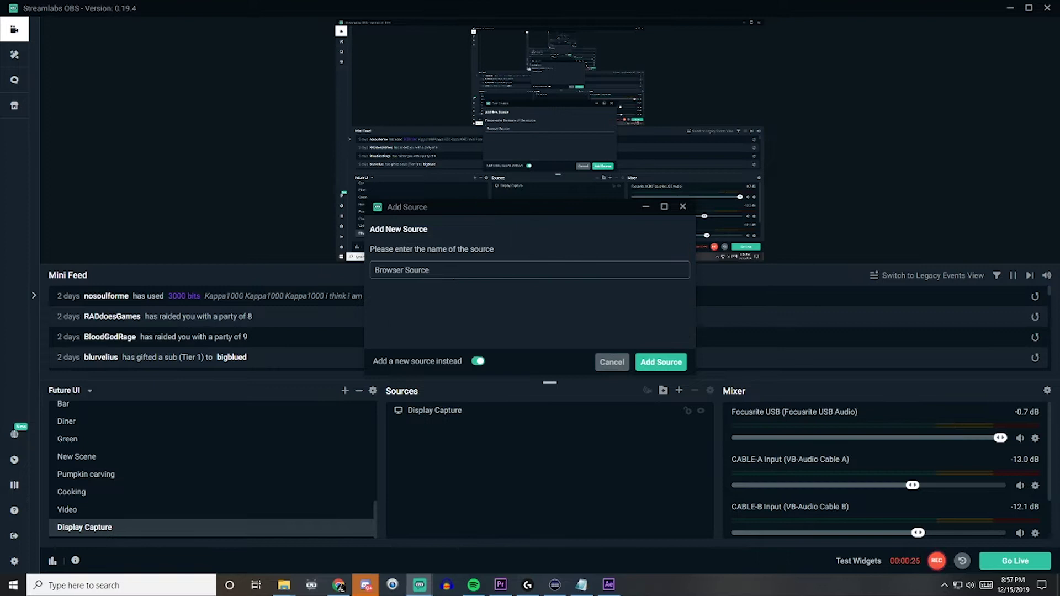
pyautogui.hotkey('ctrl', 'a')
pyautogui.write('Kappa Test')
pyautogui.click(670, 367)
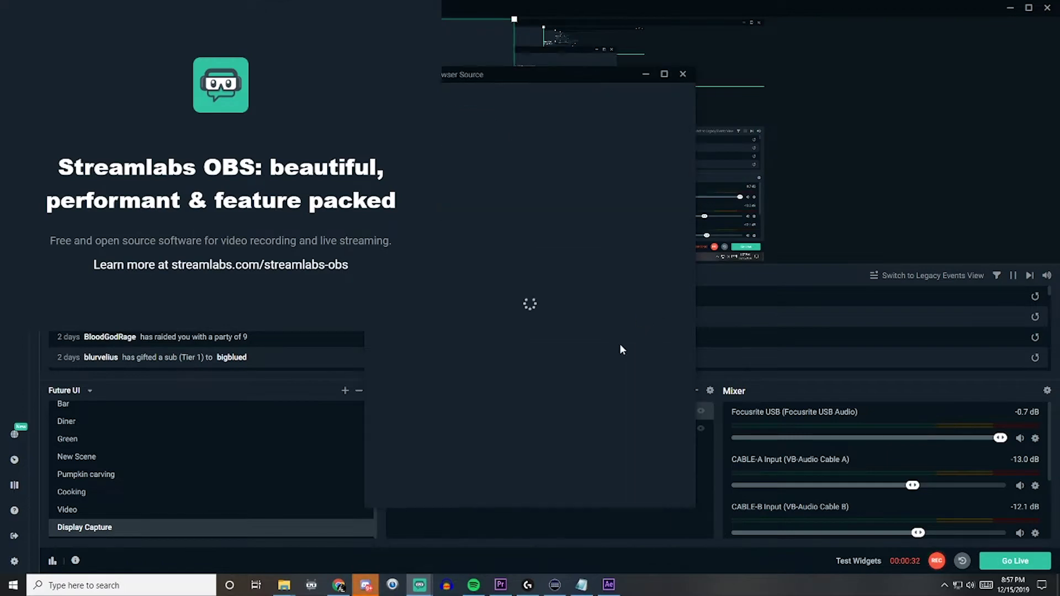
# Paste the StreamElements overlay URL into the source, then enlarge it and shift it right.
pyautogui.moveTo(509, 84); pyautogui.dragTo(681, 59)
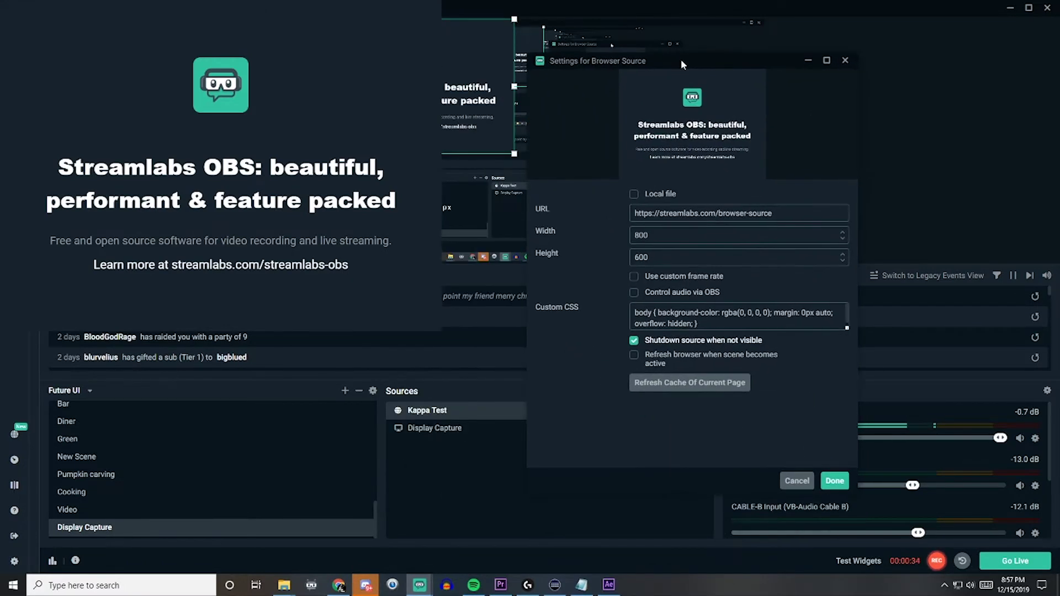
pyautogui.tripleClick(717, 213)
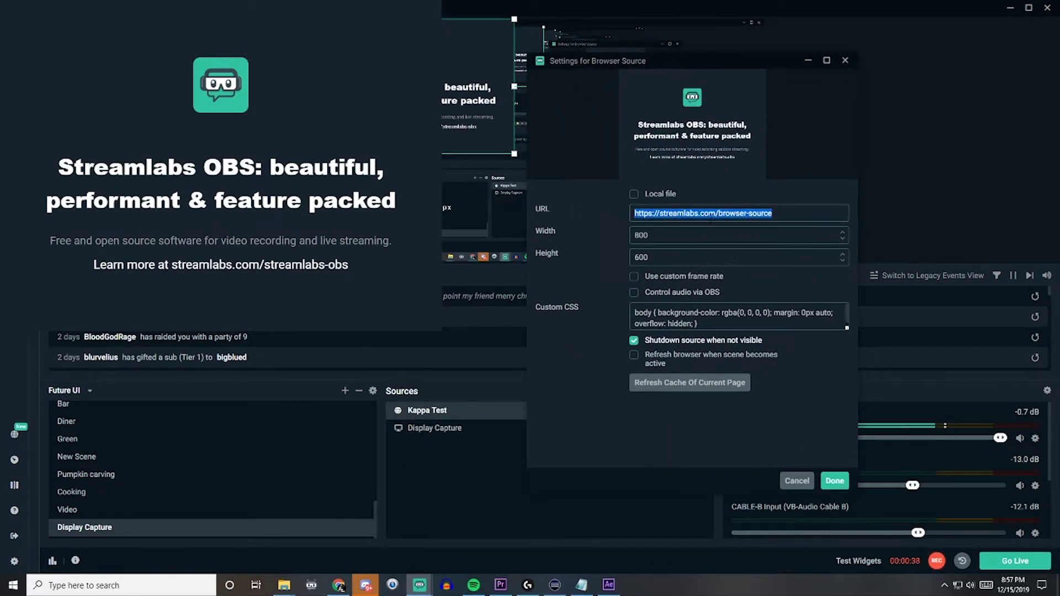
pyautogui.hotkey('ctrl', 'v')
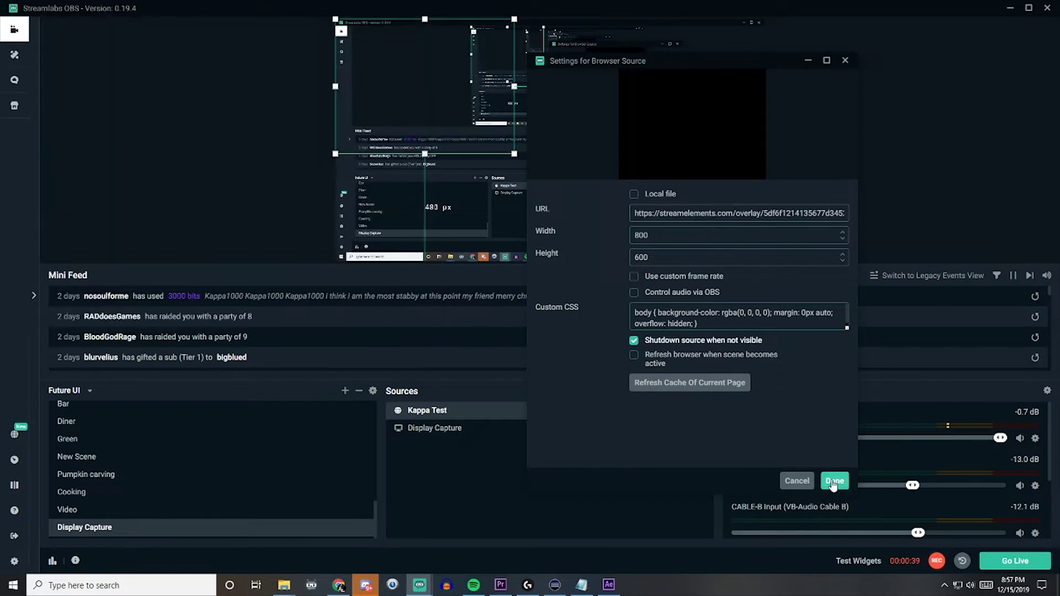
pyautogui.press('Return')
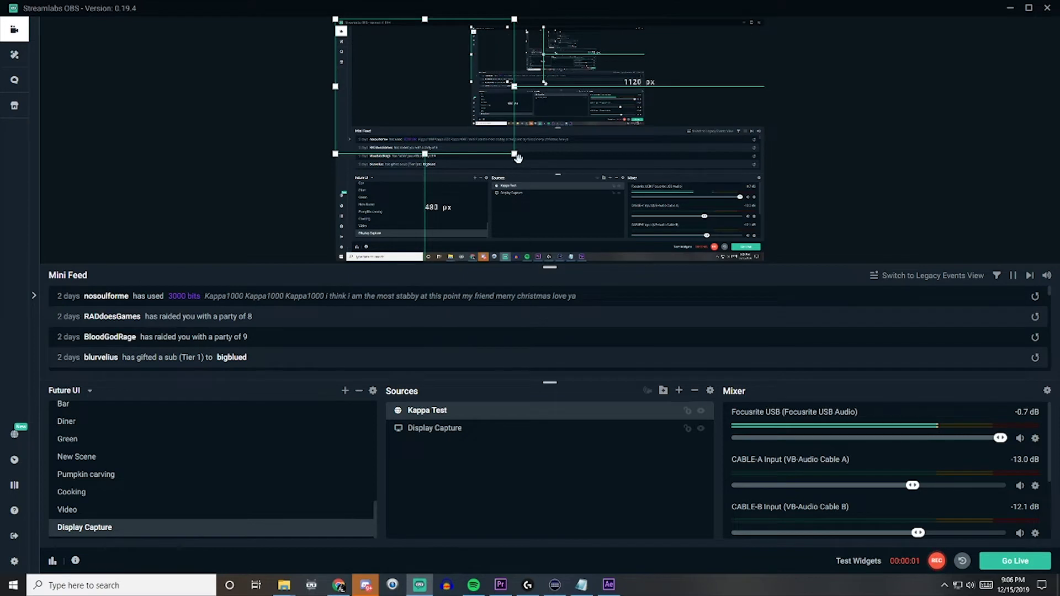
pyautogui.moveTo(517, 156); pyautogui.dragTo(656, 258)
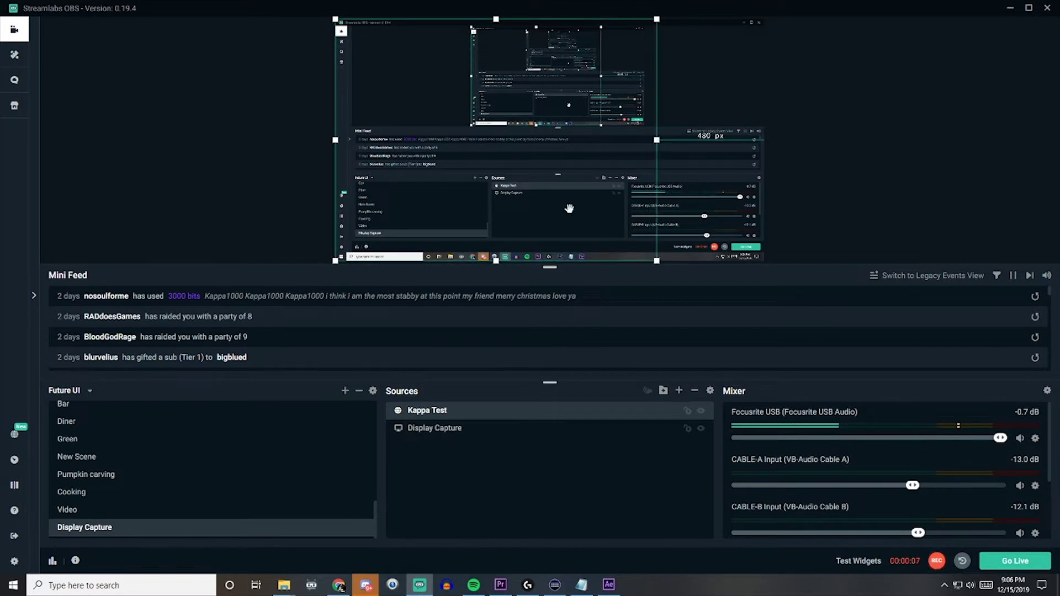
pyautogui.moveTo(568, 206); pyautogui.dragTo(631, 211)
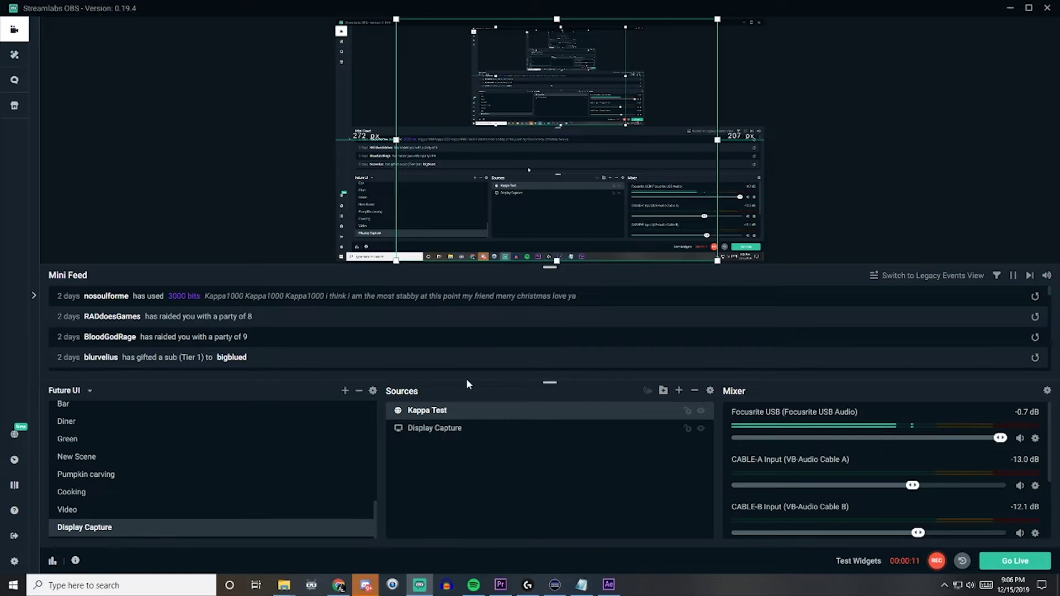
# Shrink the KappaGen emote size to 63px, save, and set the chat-emote animation to Bubble.
pyautogui.click(339, 585)
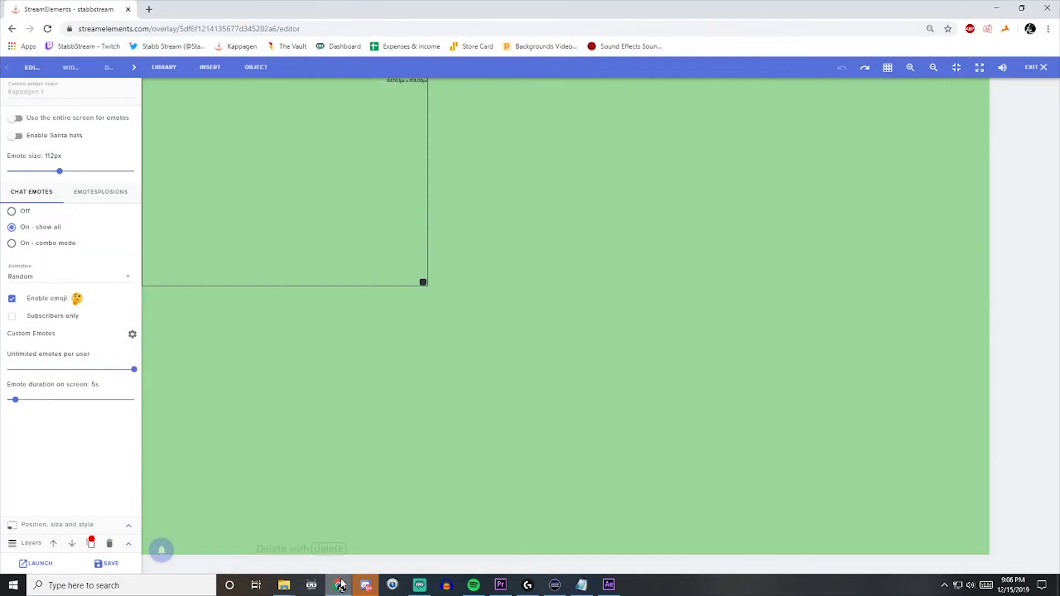
pyautogui.moveTo(343, 590)
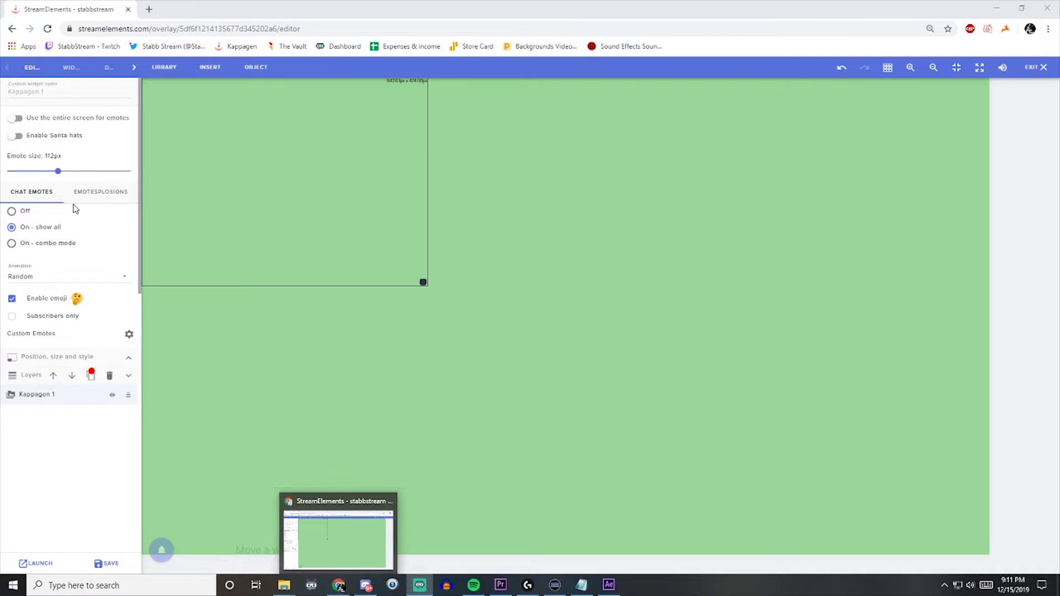
pyautogui.click(56, 173)
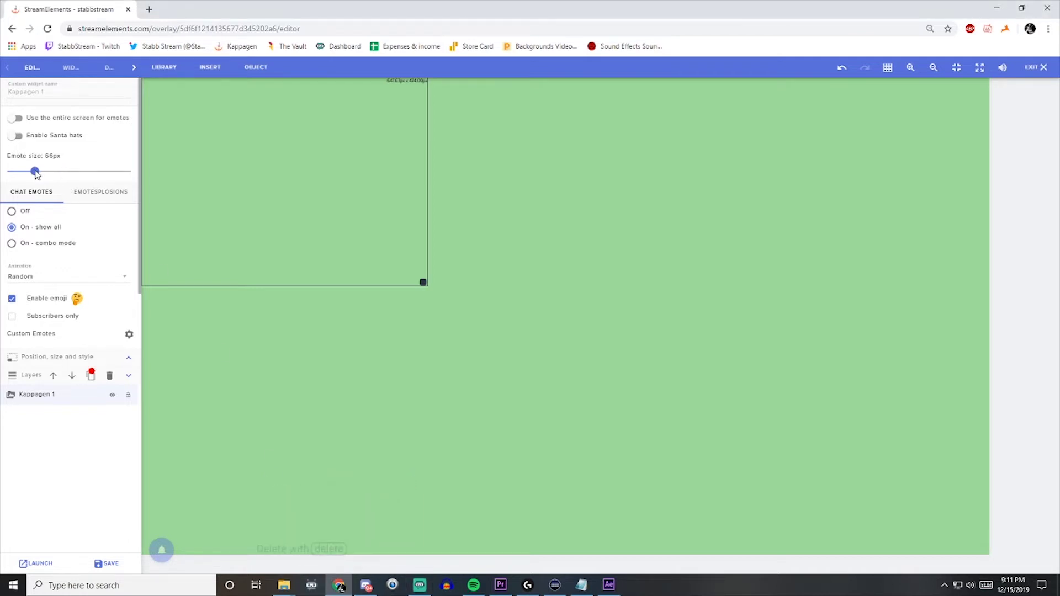
pyautogui.click(106, 566)
pyautogui.click(102, 277)
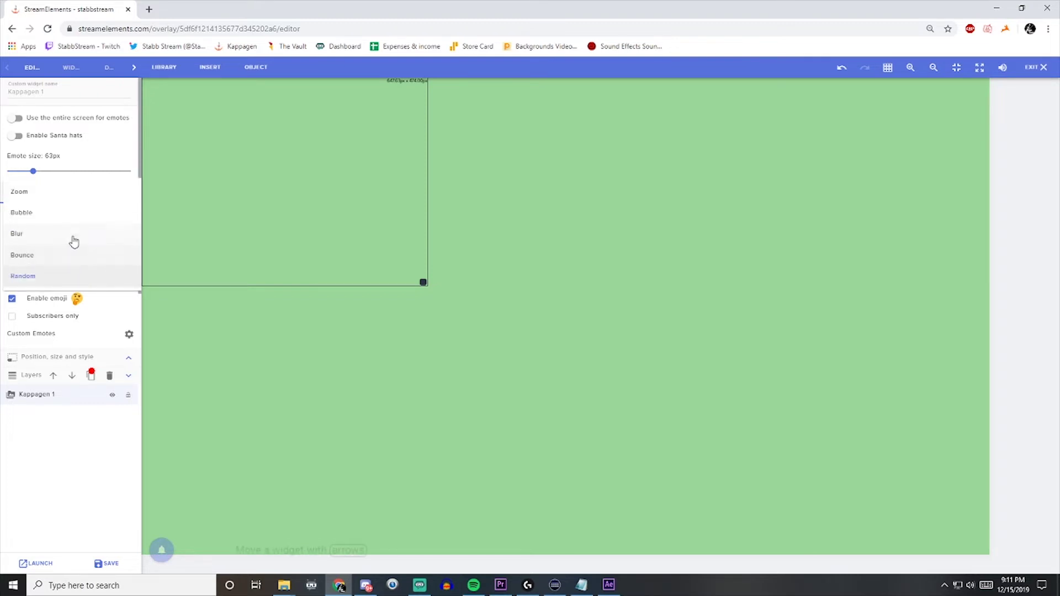
pyautogui.click(67, 214)
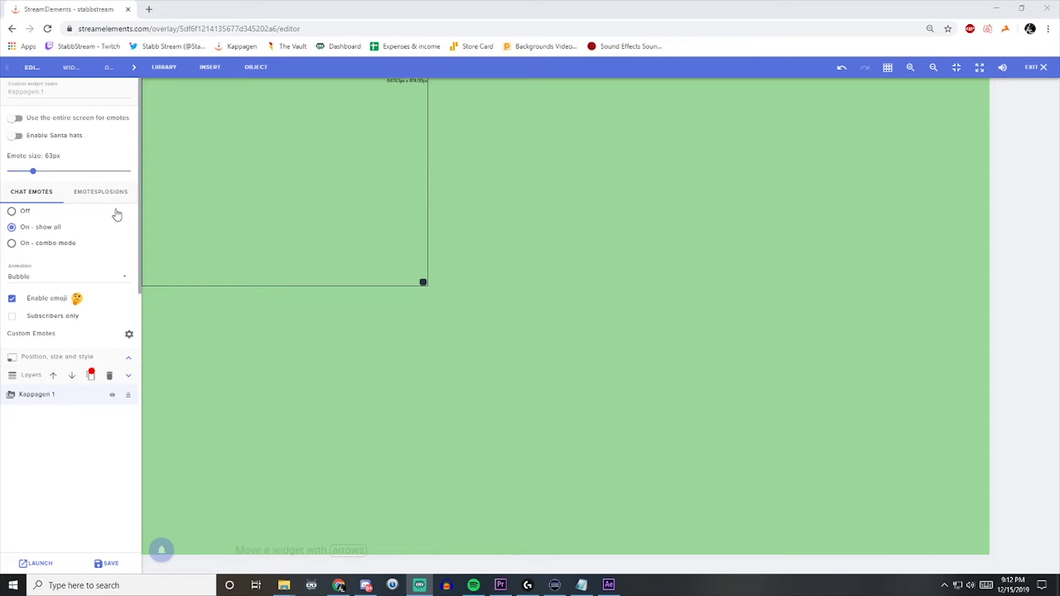
# Try the Zoom, Blur and Bounce emote animations, then switch the animation back to Random.
pyautogui.click(124, 277)
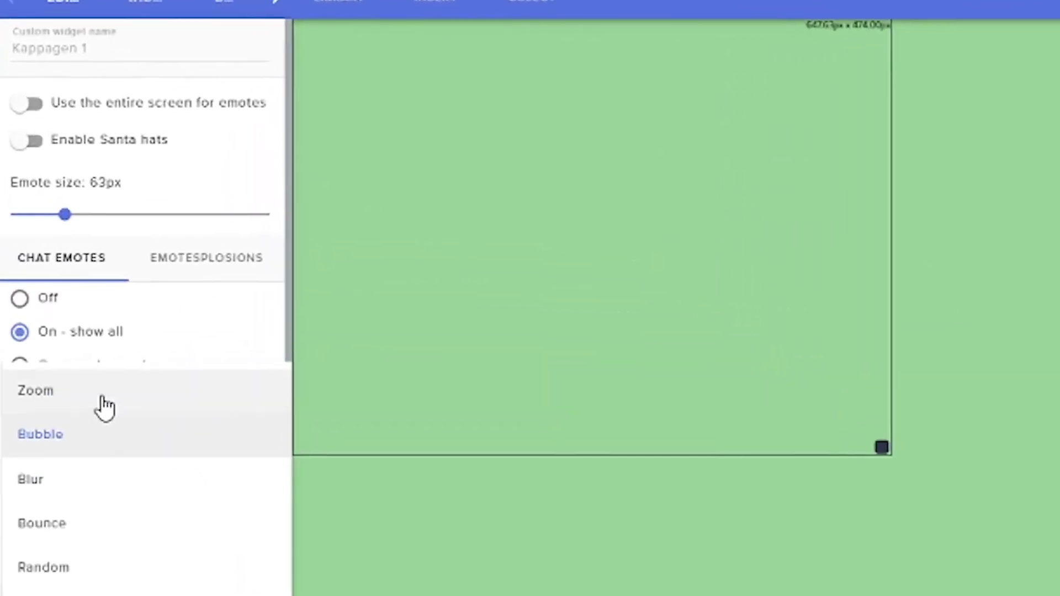
pyautogui.click(105, 407)
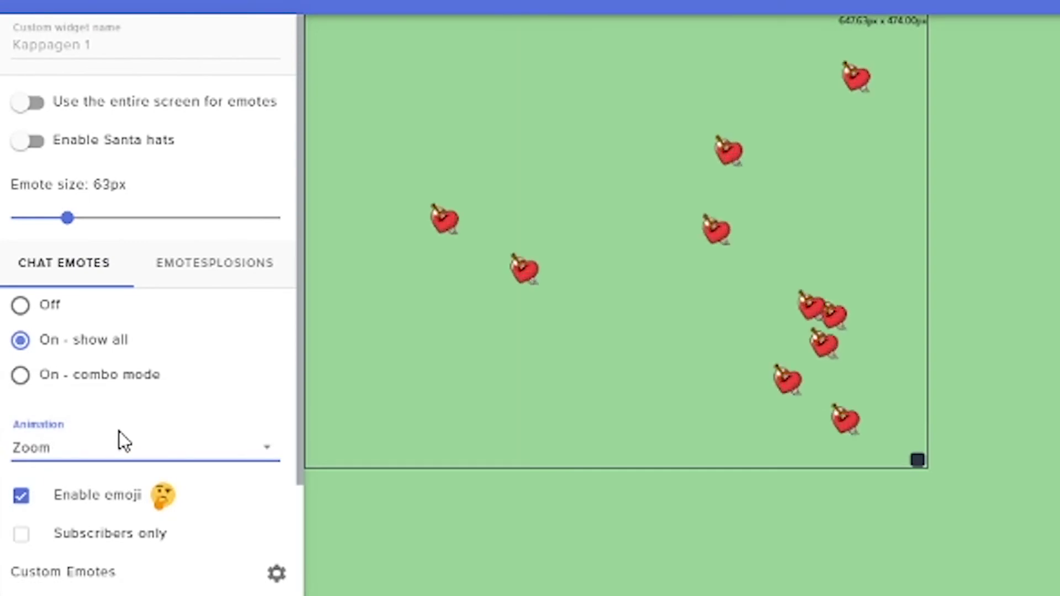
pyautogui.click(77, 448)
pyautogui.click(78, 544)
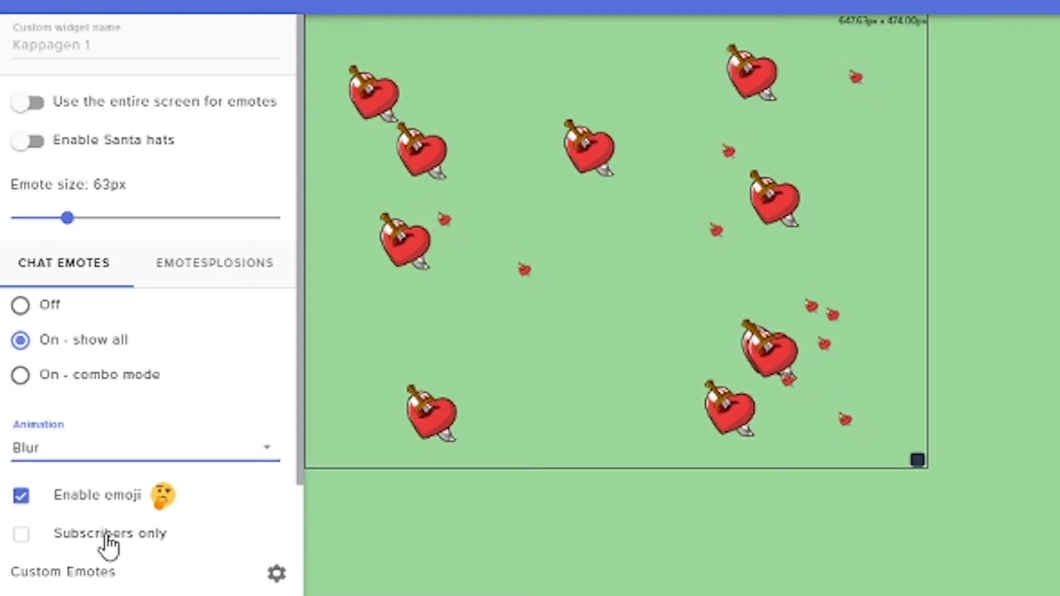
pyautogui.click(119, 450)
pyautogui.click(81, 499)
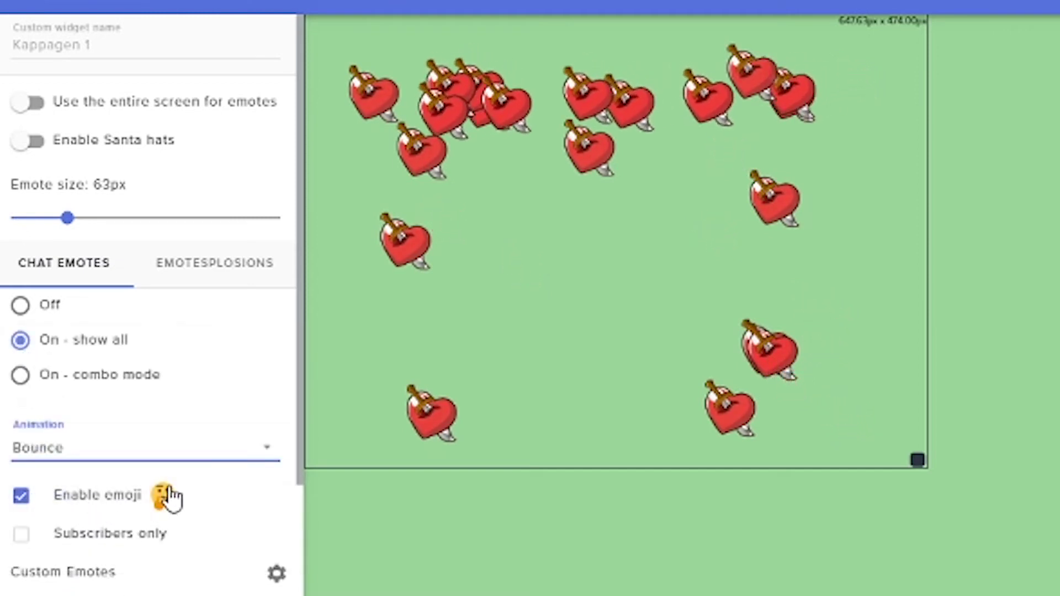
pyautogui.click(221, 450)
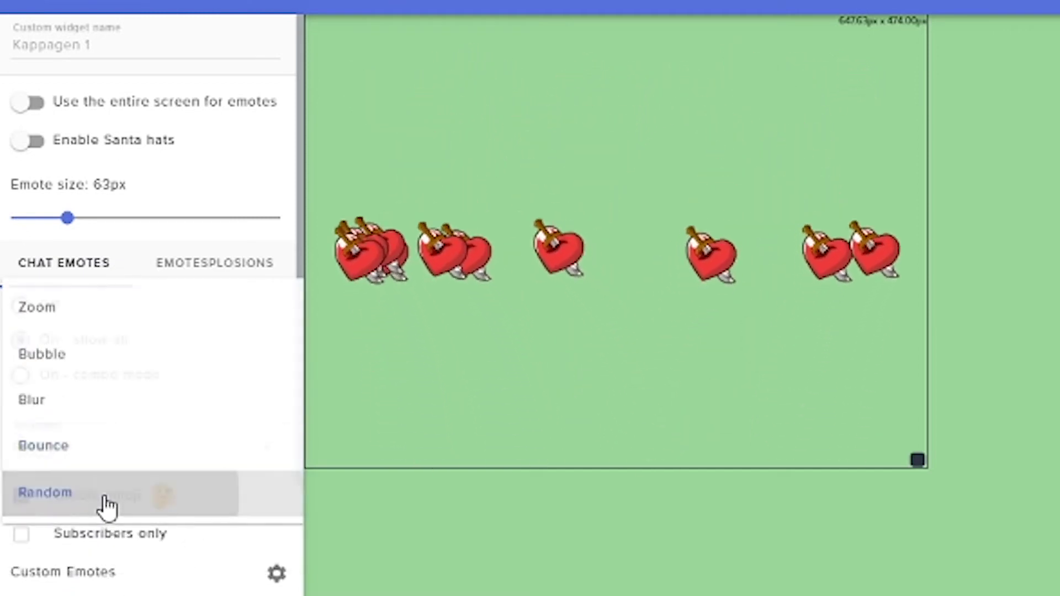
pyautogui.click(101, 500)
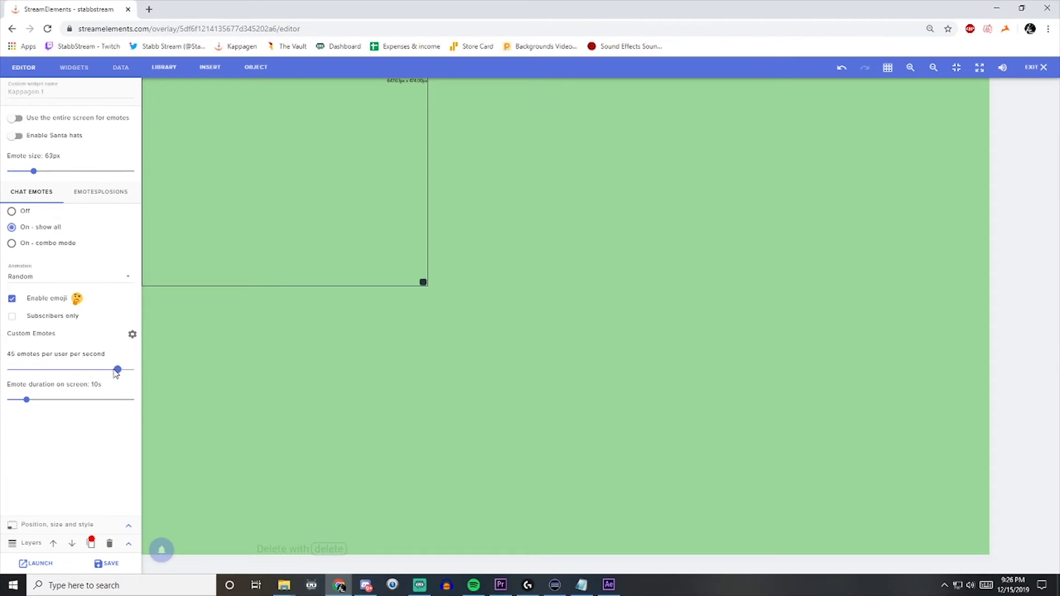
# Lower the emotes-per-user limit and cut the emote duration to about 12s.
pyautogui.moveTo(115, 373); pyautogui.dragTo(32, 373)
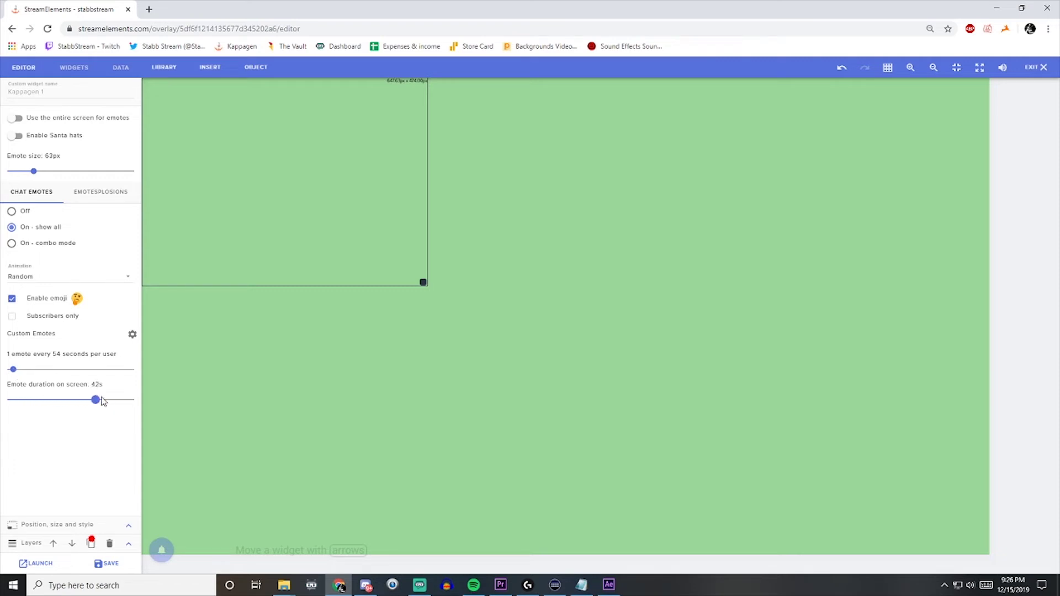
pyautogui.moveTo(112, 400); pyautogui.dragTo(28, 400)
pyautogui.moveTo(126, 400); pyautogui.dragTo(32, 400)
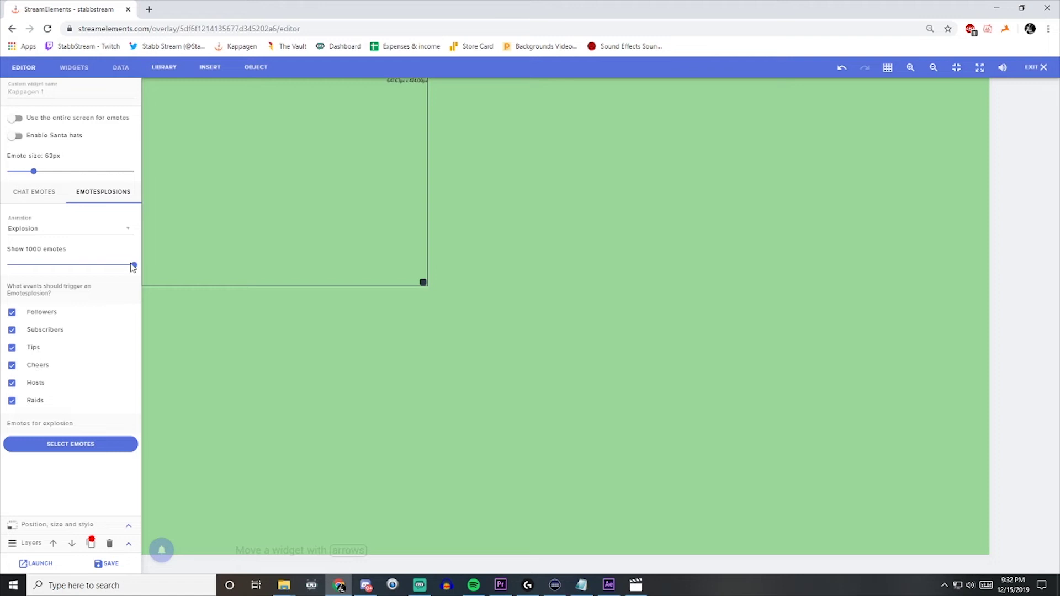
# Set Emotesplosions to show 1000 emotes with the Explosion animation.
pyautogui.moveTo(133, 266); pyautogui.dragTo(126, 267)
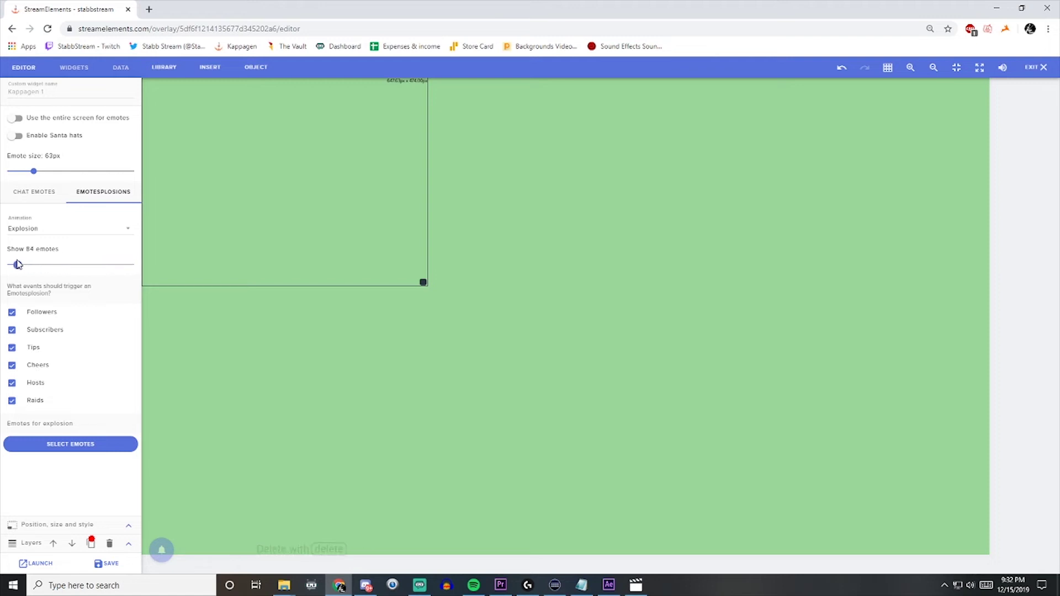
pyautogui.moveTo(17, 263); pyautogui.dragTo(137, 267)
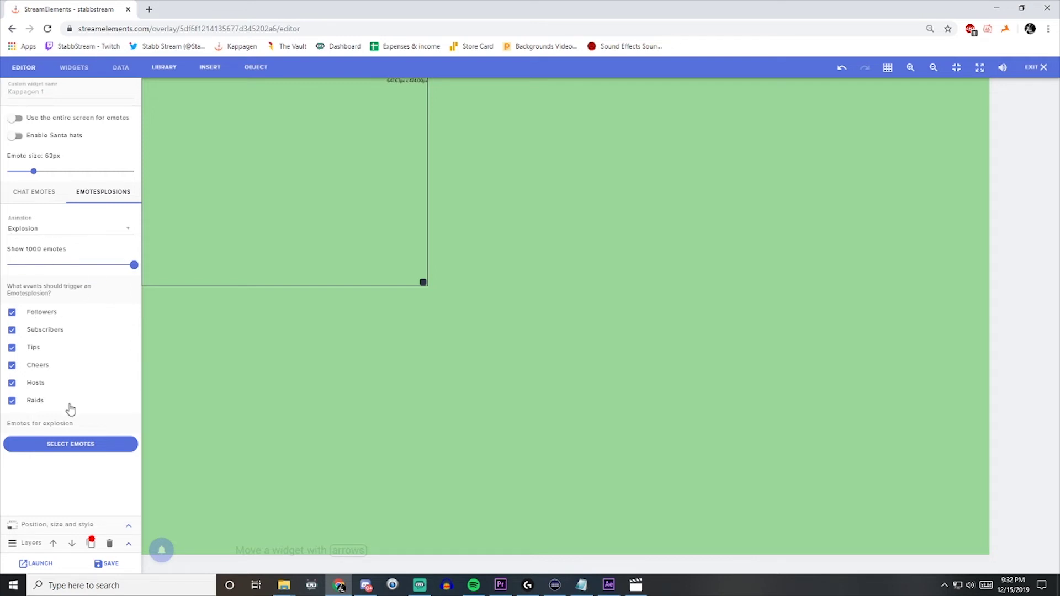
pyautogui.click(40, 232)
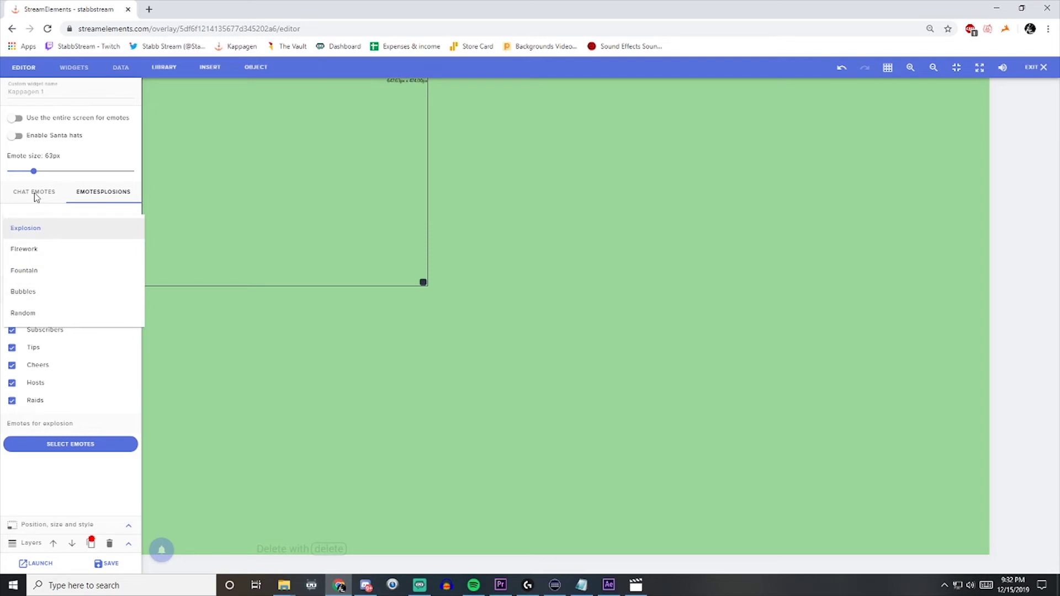
pyautogui.click(37, 229)
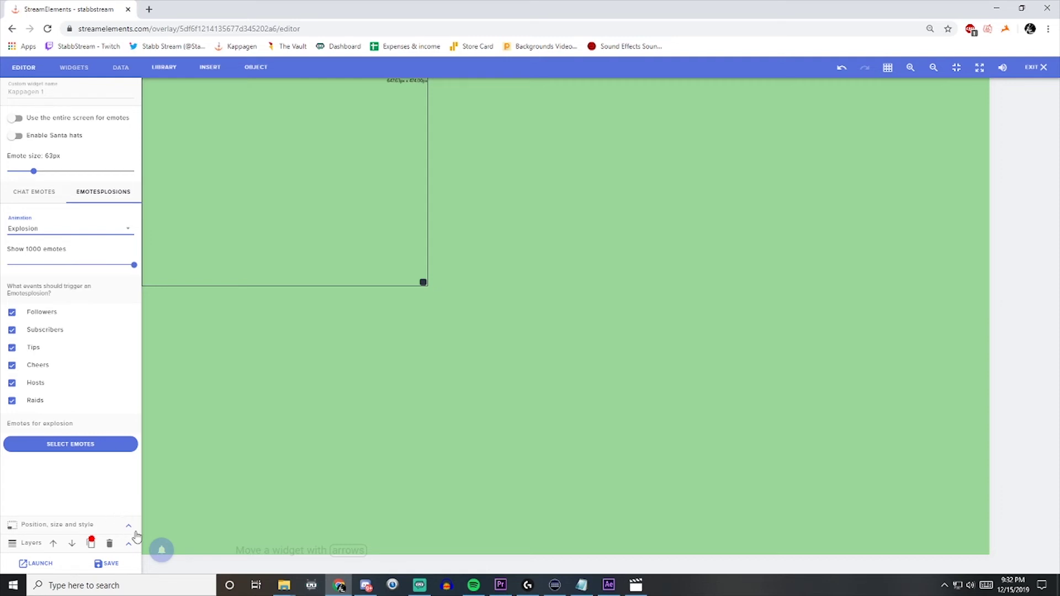
# Emulate a test follower event from the canvas's bell menu to trigger an Emotesplosion.
pyautogui.moveTo(164, 559)
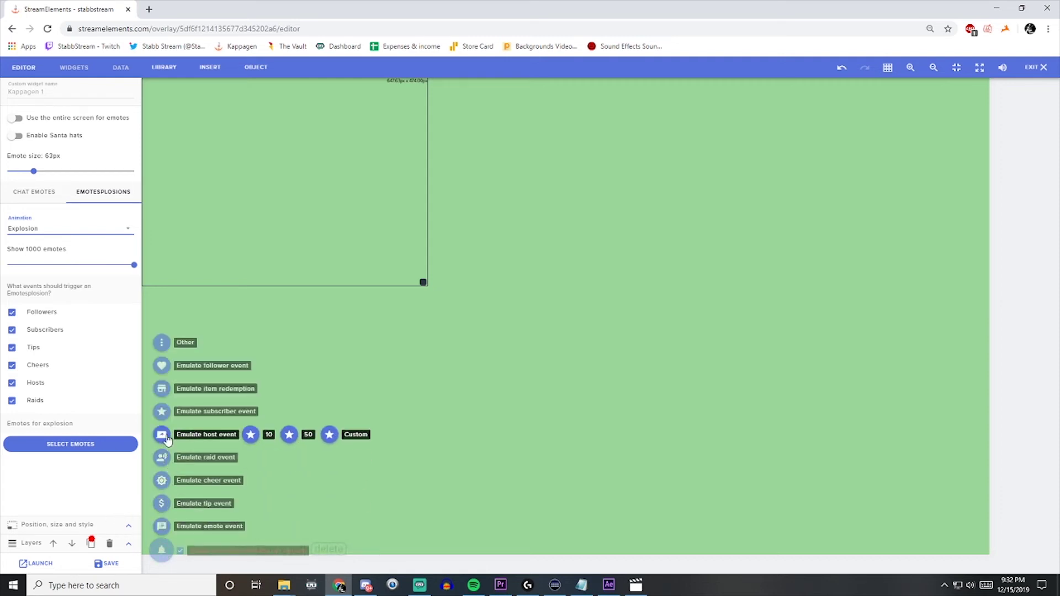
pyautogui.click(162, 368)
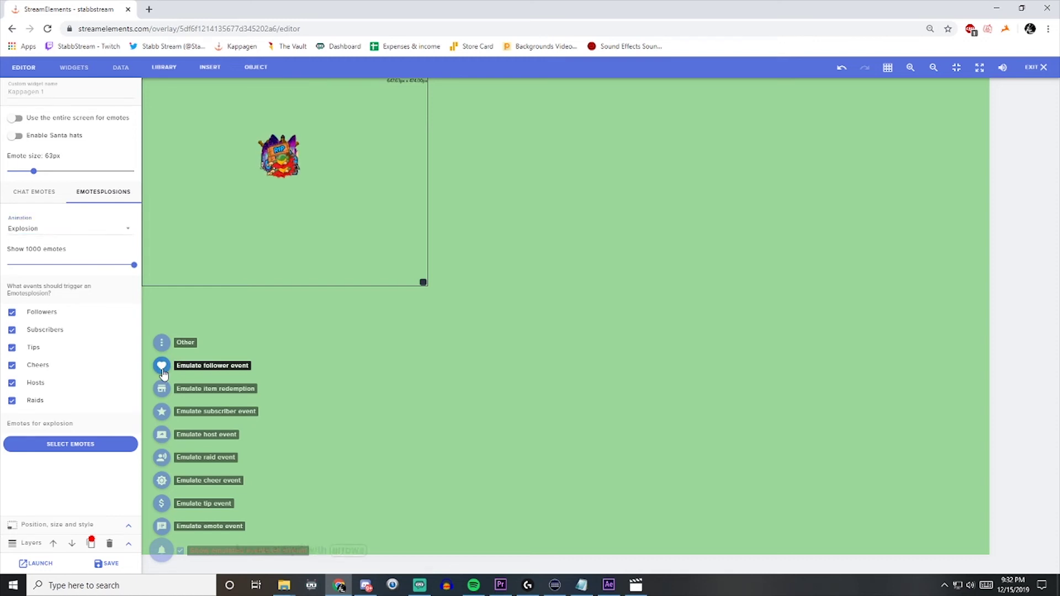